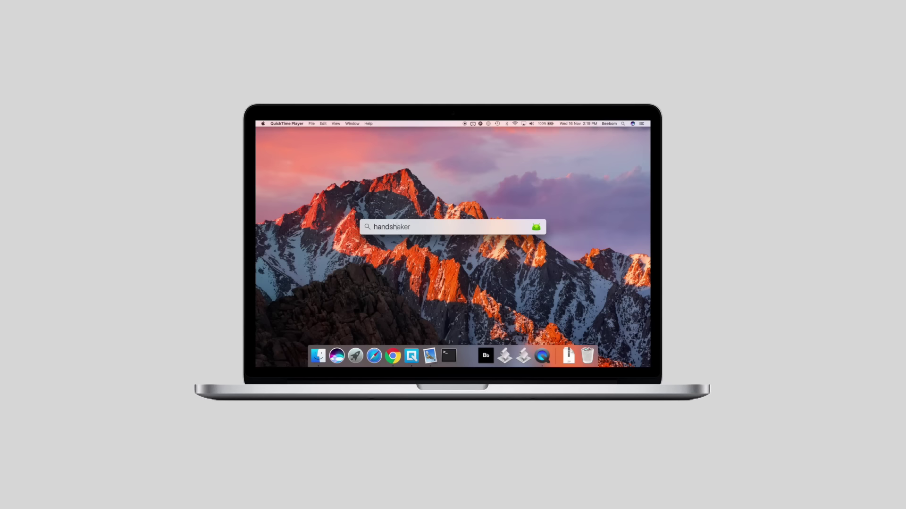
# - Launch HandShaker, show the QR code for the phone app, and dismiss the phone's app chooser
pyautogui.press('Return')
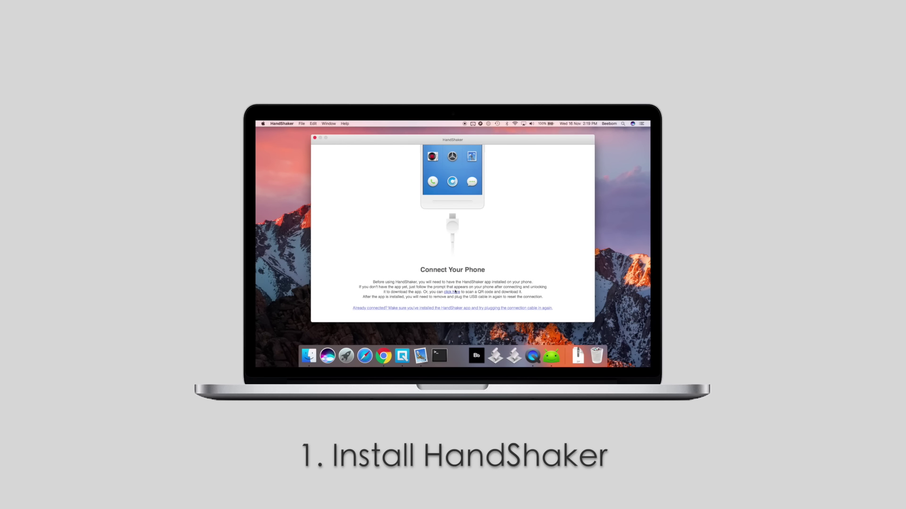
pyautogui.click(454, 292)
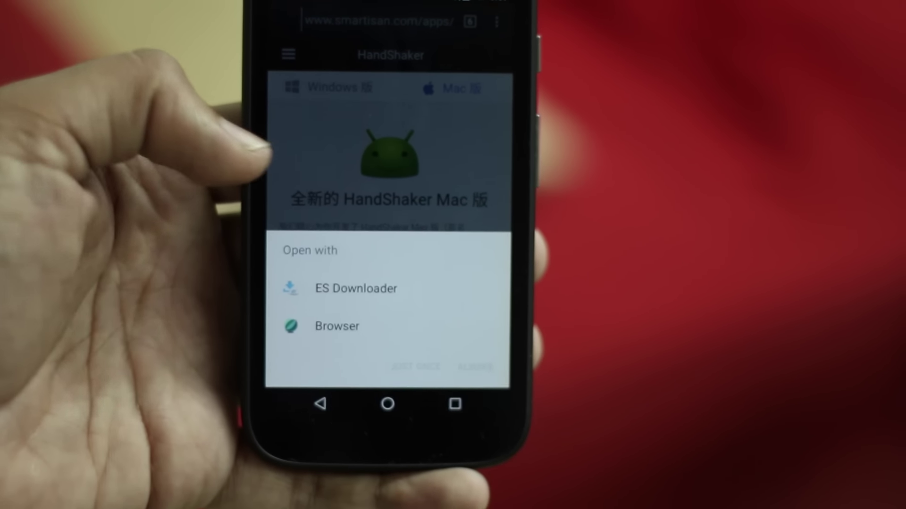
pyautogui.press('Escape')
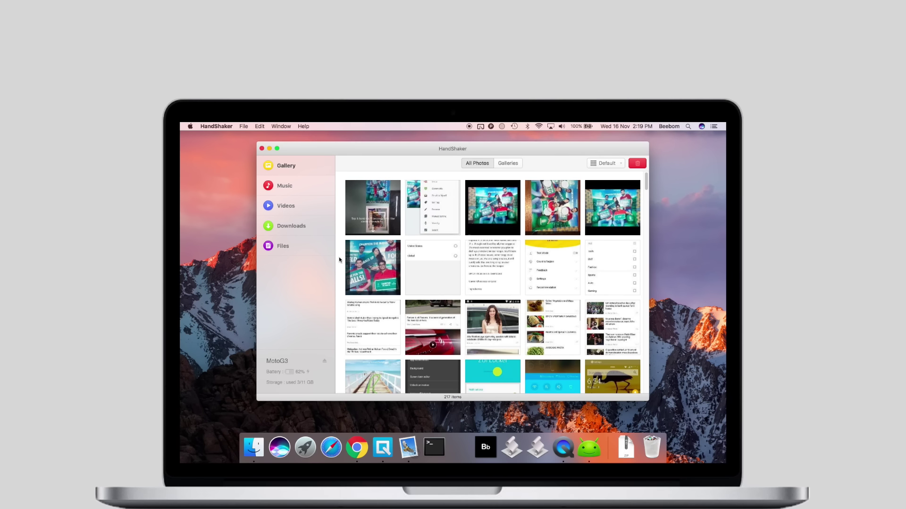
# - Browse the phone's Music, Downloads and Files sections, scrolling through the storage folder grid
pyautogui.click(304, 189)
pyautogui.click(299, 230)
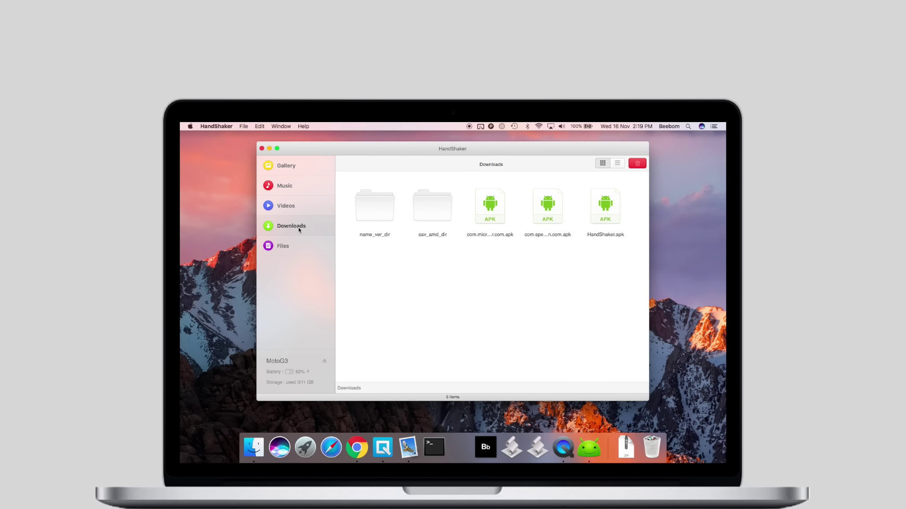
pyautogui.click(296, 246)
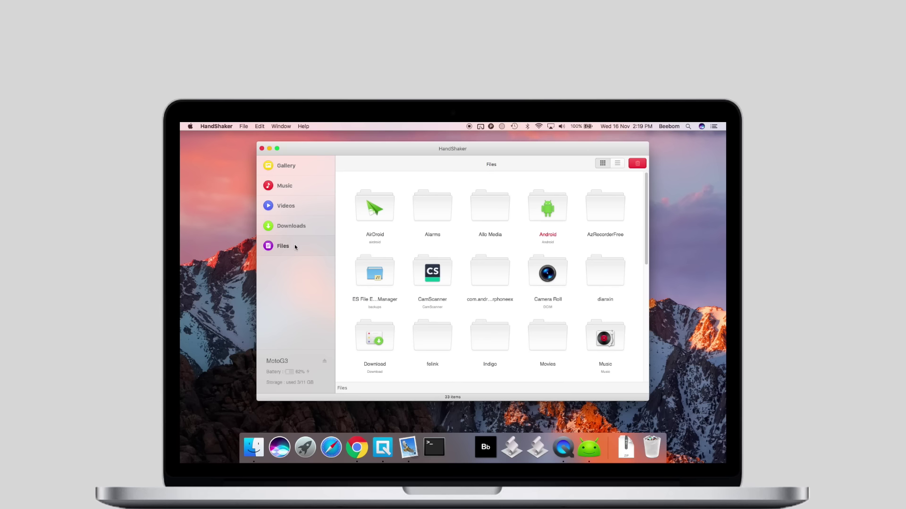
pyautogui.scroll(-10, 474, 330)
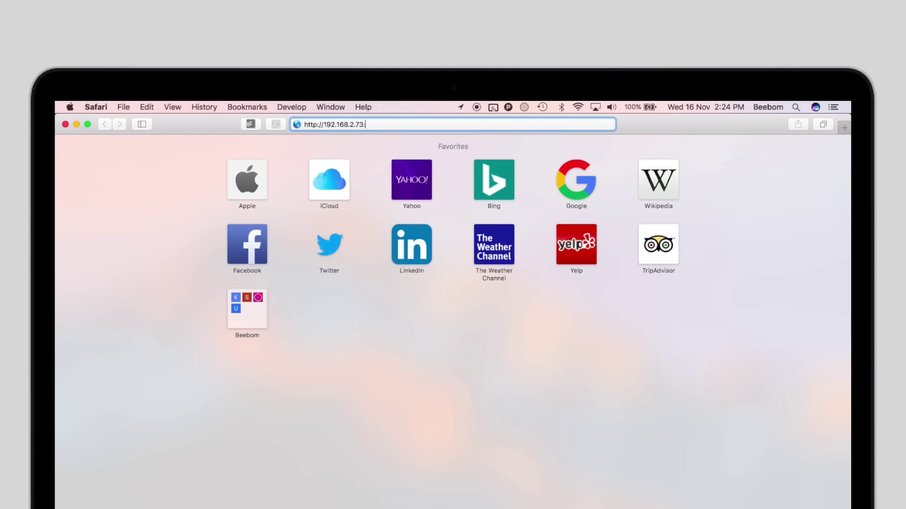
# - Load the AirDroid Web address 192.168.2.73 in Safari
pyautogui.press('Return')
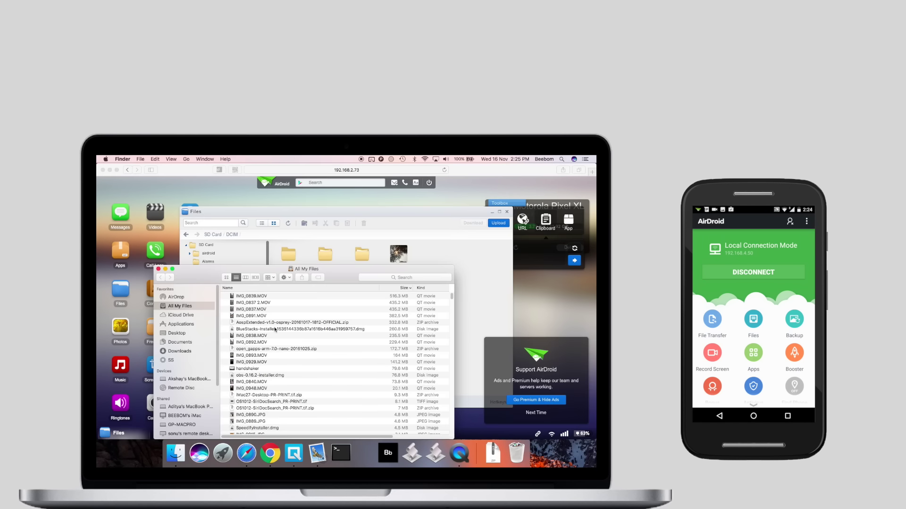
# - Open the phone's text messages from the AirDroid desktop, then close the Messages window
pyautogui.scroll(-5, 275, 337)
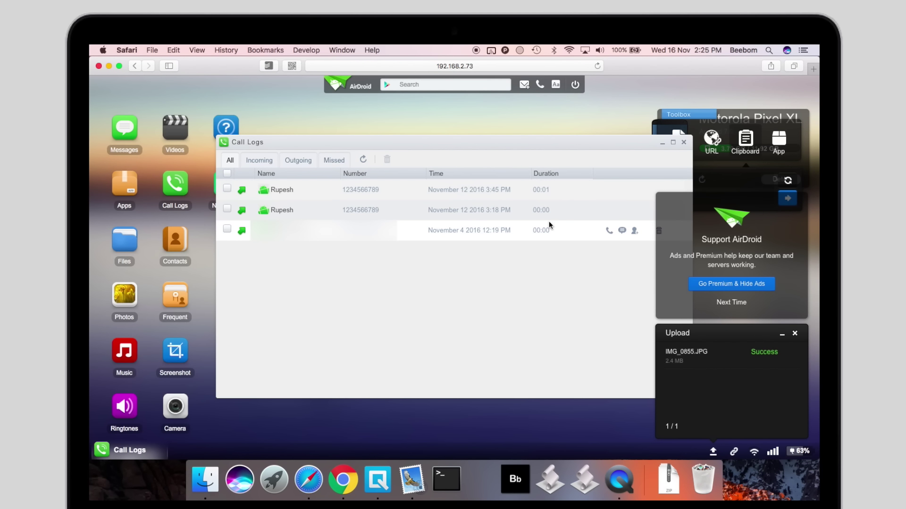
pyautogui.click(684, 143)
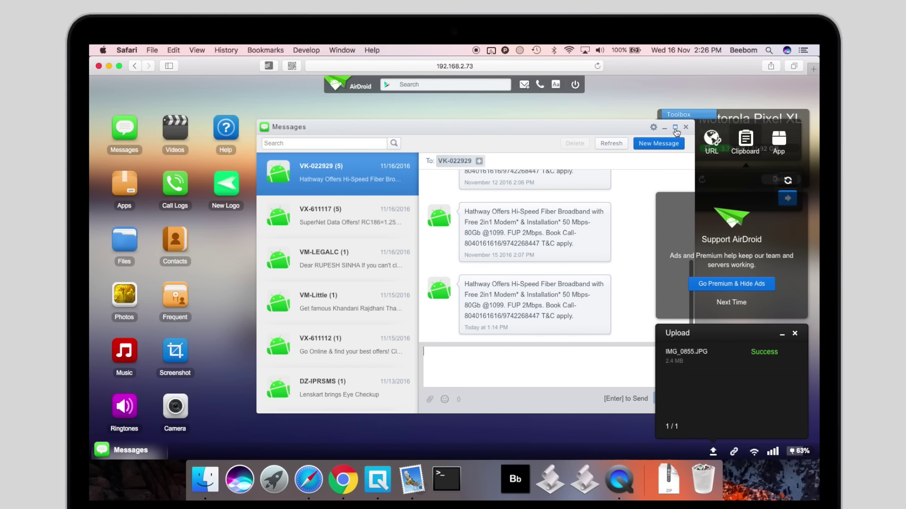
pyautogui.click(686, 128)
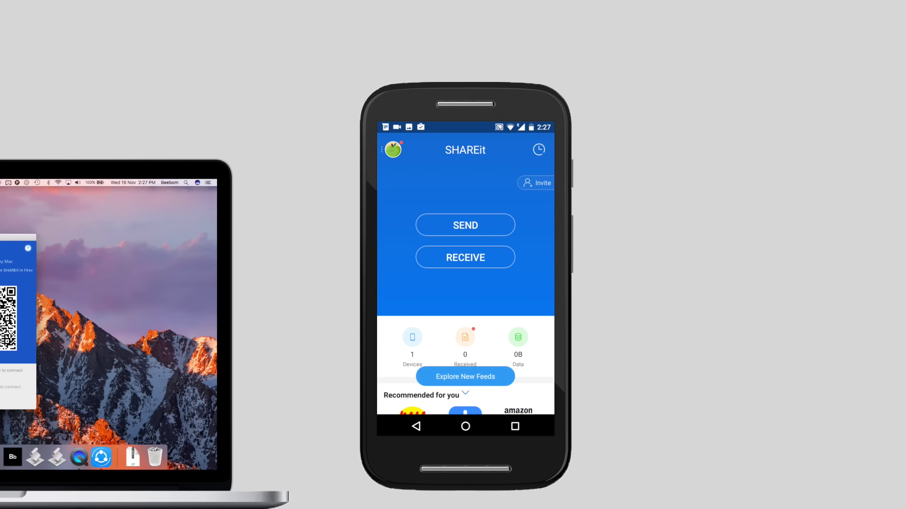
# - On the phone, choose Receive > Connect to PC > Scan to Connect to pair with the Mac
pyautogui.click(465, 257)
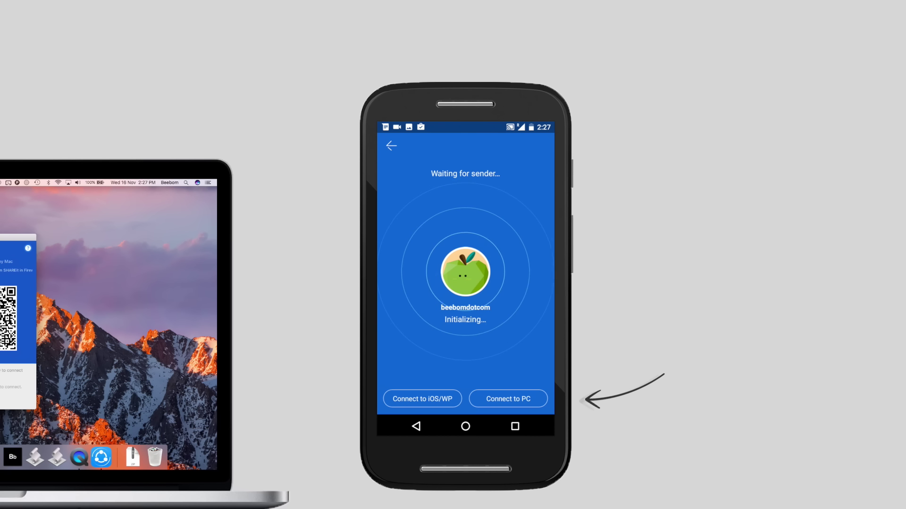
pyautogui.click(508, 399)
pyautogui.click(422, 399)
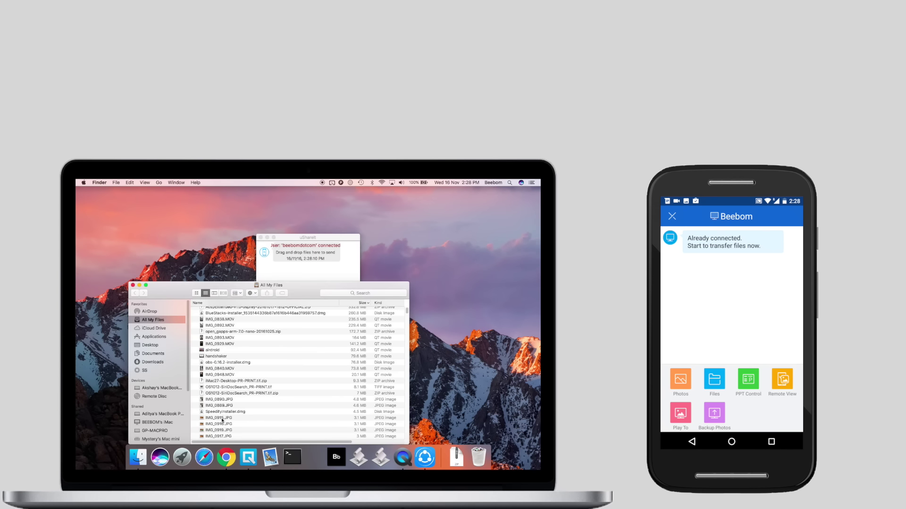
# - Drag IMG_0915.JPG from Finder into the uShareIt window to send it to the phone
pyautogui.rightClick(222, 419)
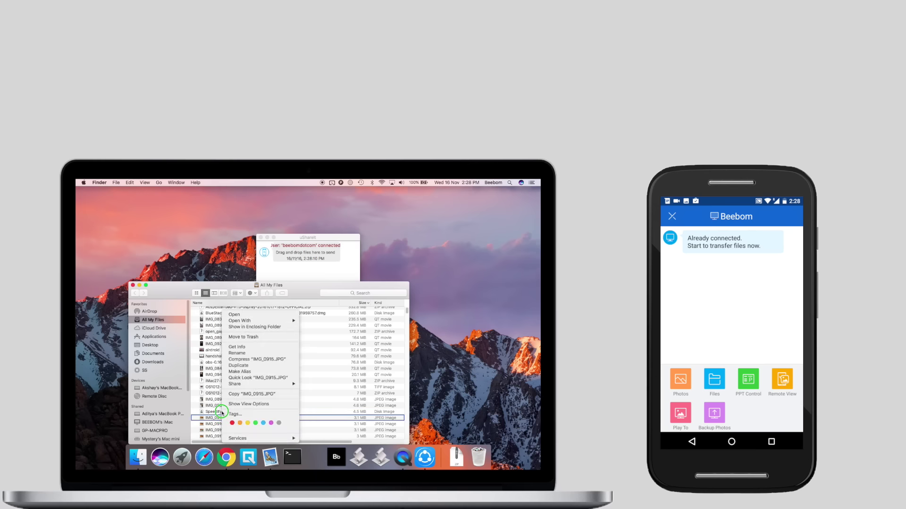
pyautogui.press('Escape')
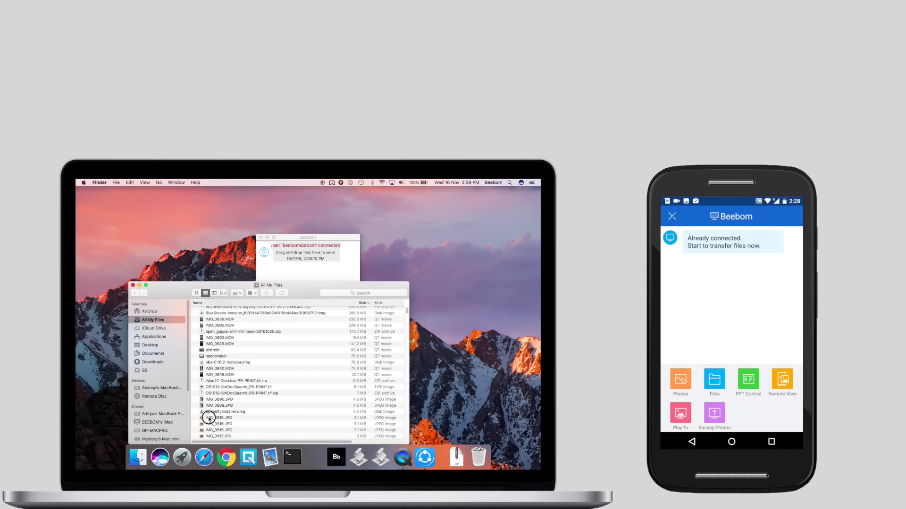
pyautogui.moveTo(209, 418); pyautogui.dragTo(314, 253)
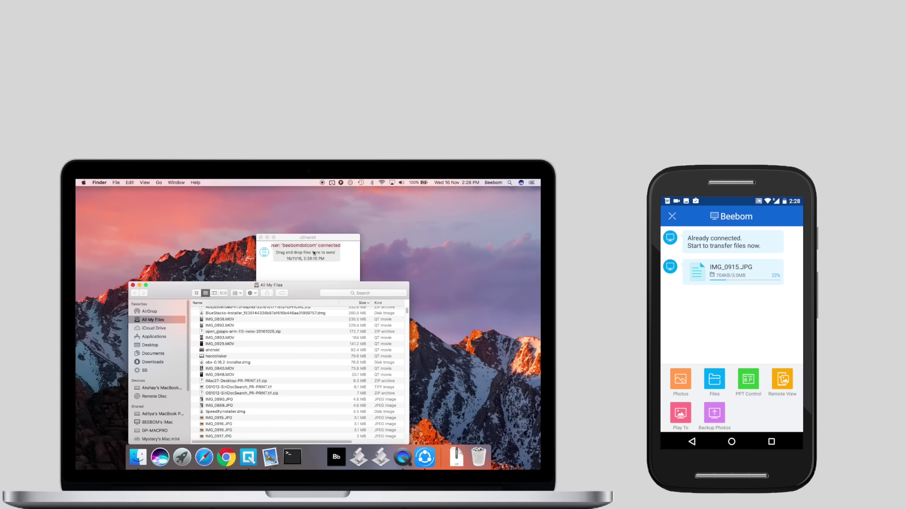
pyautogui.click(324, 240)
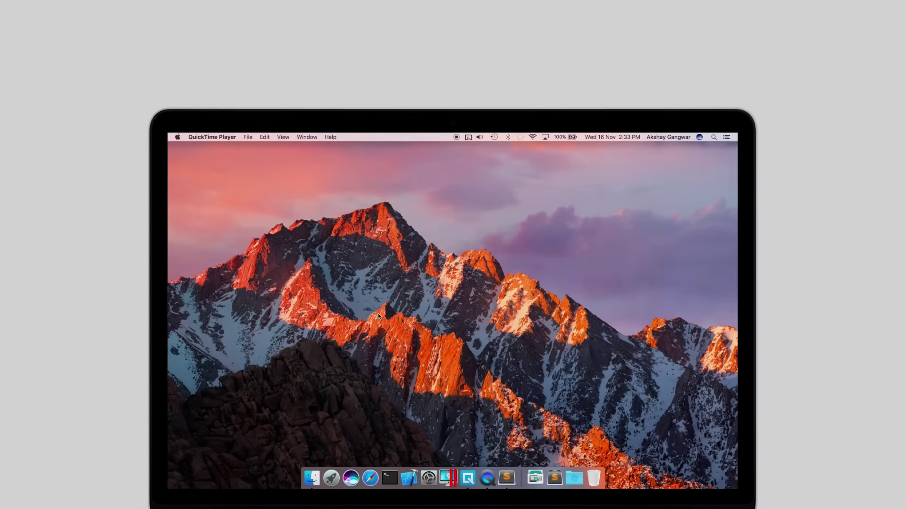
# - Run the launchctl load ftp.plist command as administrator in Terminal, then check the Wi-Fi details
pyautogui.press('super+space')
pyautogui.write('term')
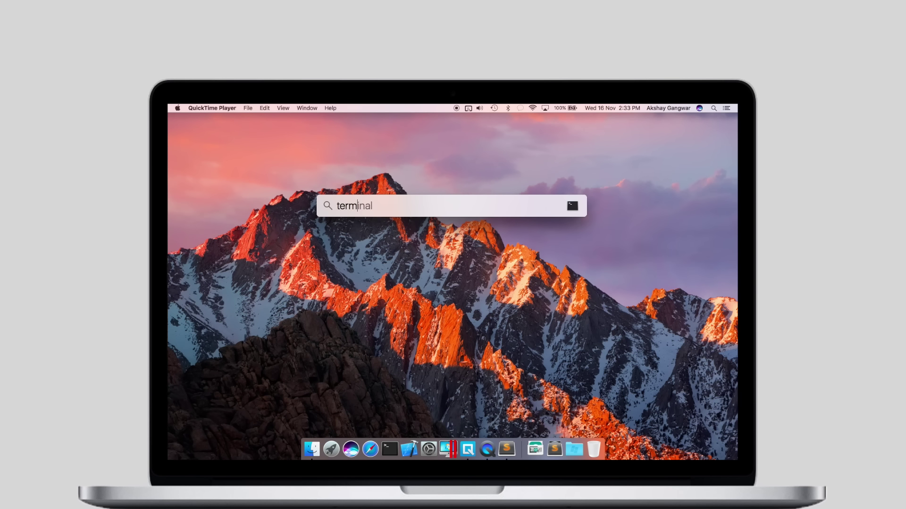
pyautogui.press('Return')
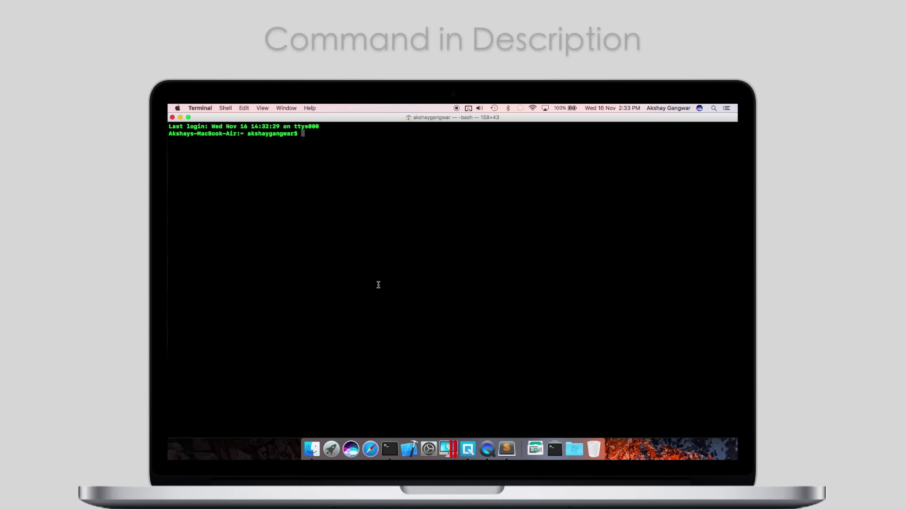
pyautogui.write('sudo -s launchctl load -w /System/Library/LaunchDaemons/ftp.plist')
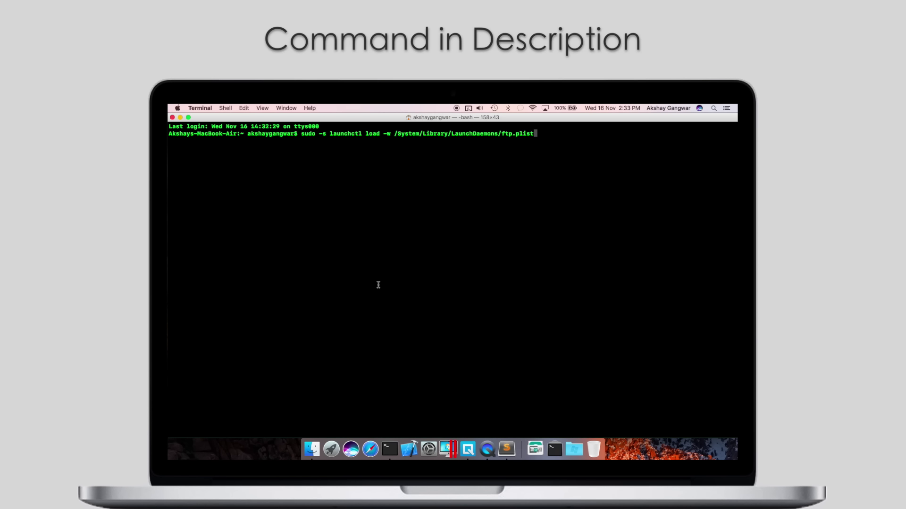
pyautogui.press('Return')
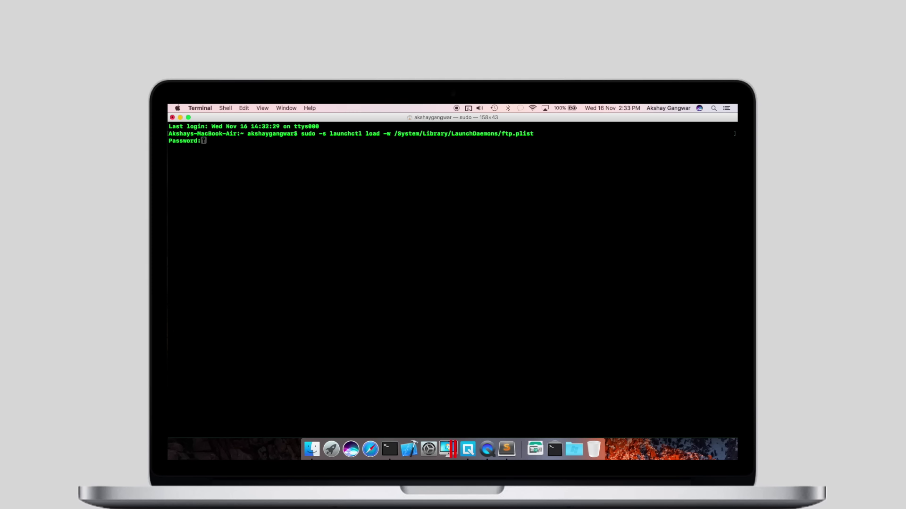
pyautogui.press('Return')
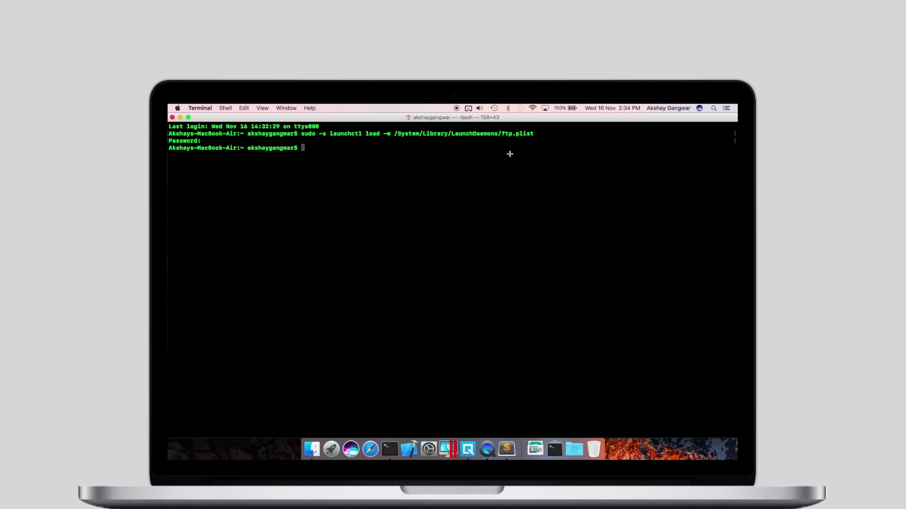
pyautogui.click(533, 109)
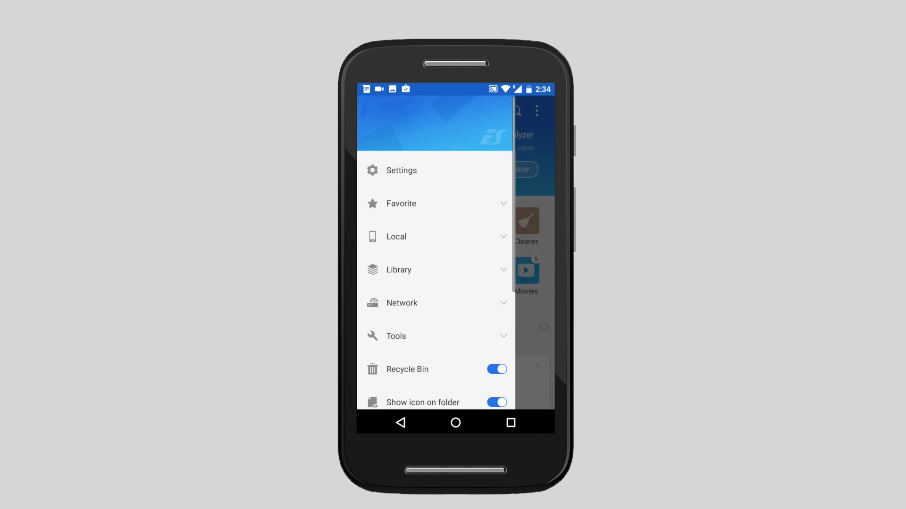
# - In ES File Explorer, go to Network > FTP and add a new ftp server
pyautogui.click(402, 303)
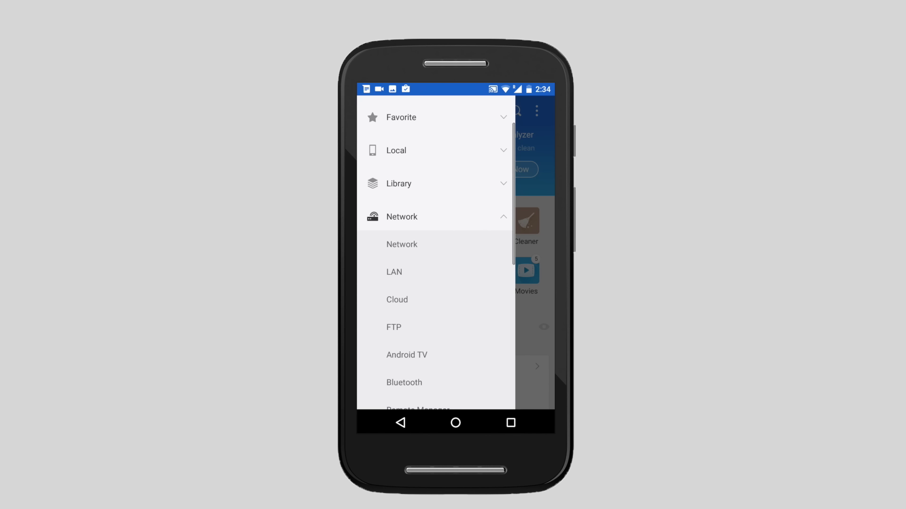
pyautogui.click(393, 327)
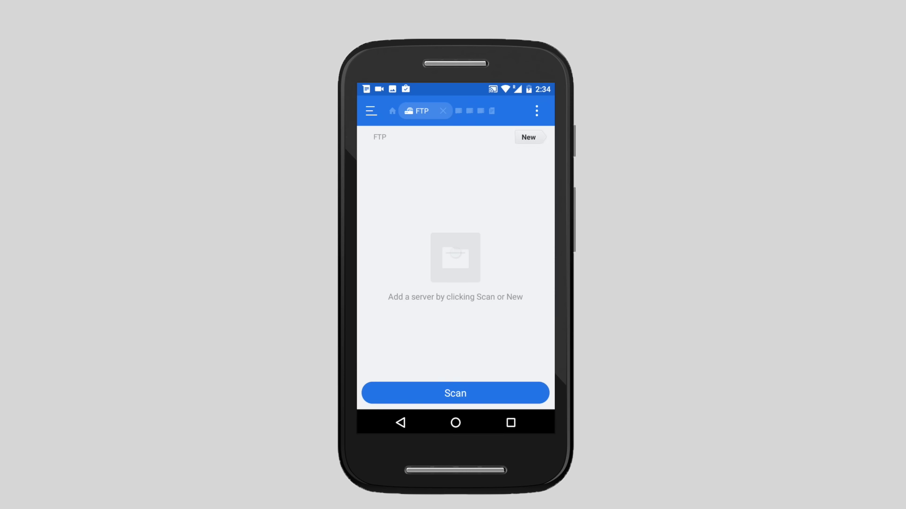
pyautogui.click(528, 137)
pyautogui.click(454, 227)
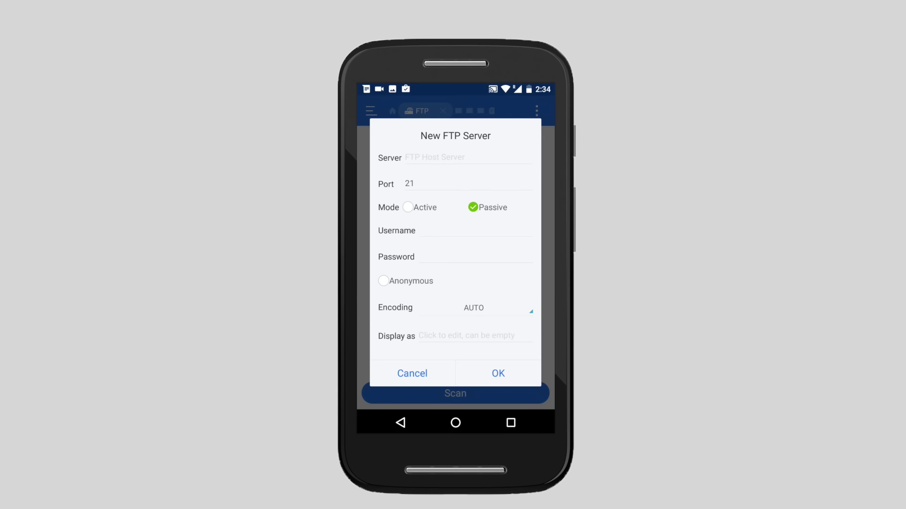
# - Enter the server address 192.168.4.50, save it, connect, and open the Users folder
pyautogui.click(370, 392)
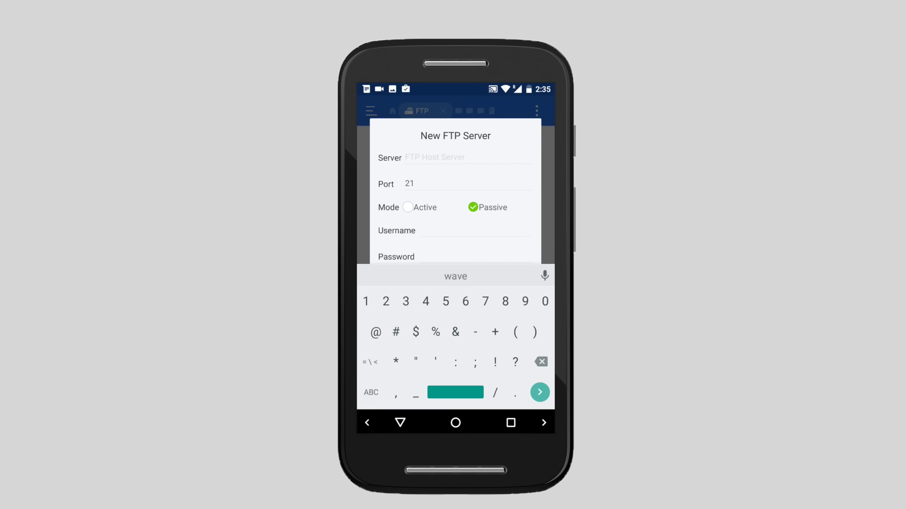
pyautogui.write('192.168.4.50')
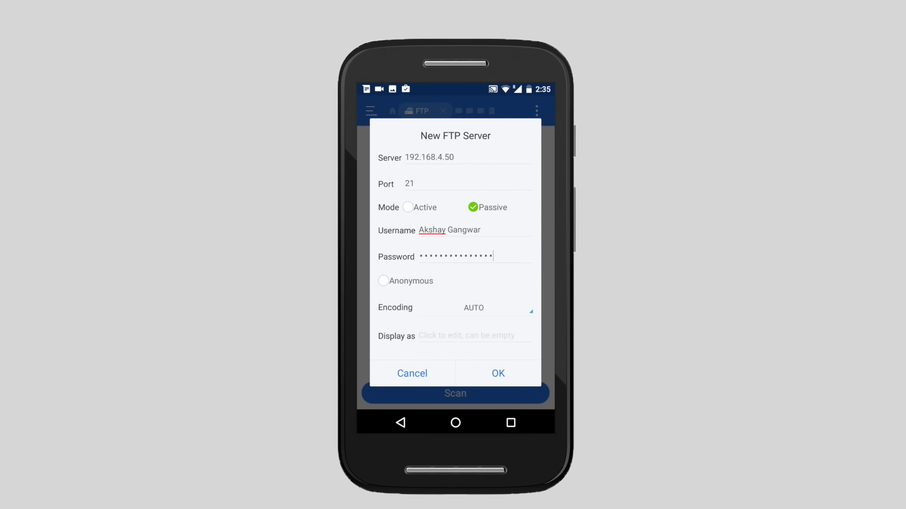
pyautogui.click(499, 373)
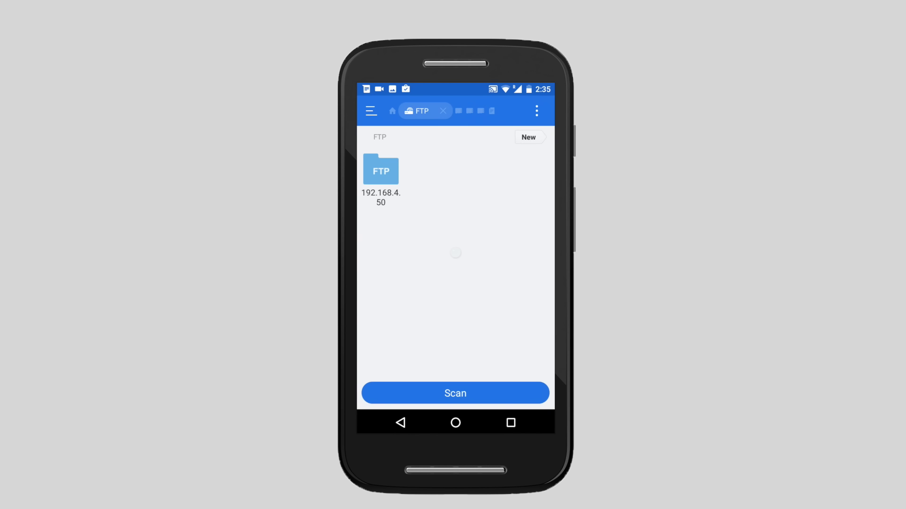
pyautogui.click(381, 177)
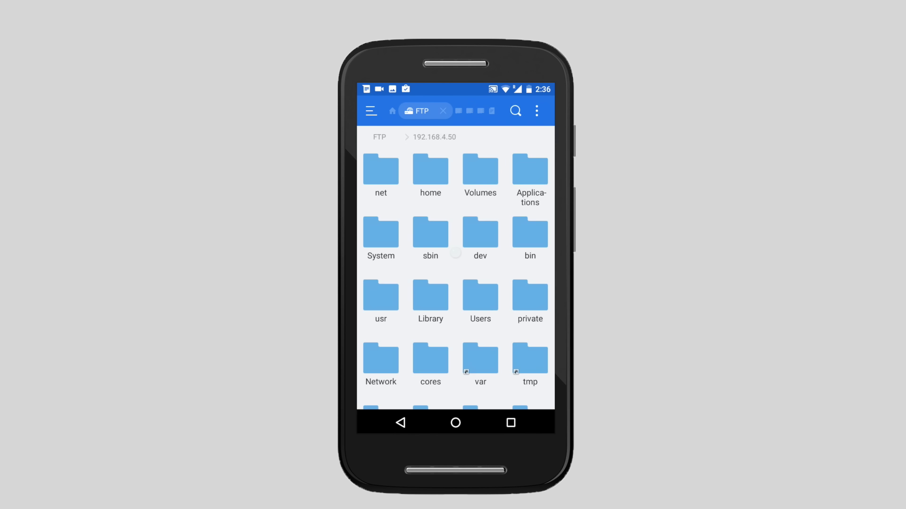
pyautogui.click(480, 297)
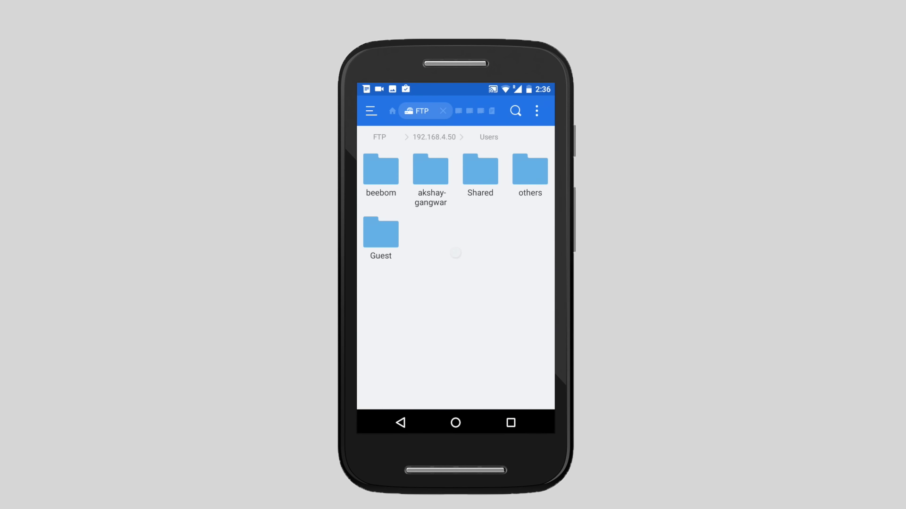